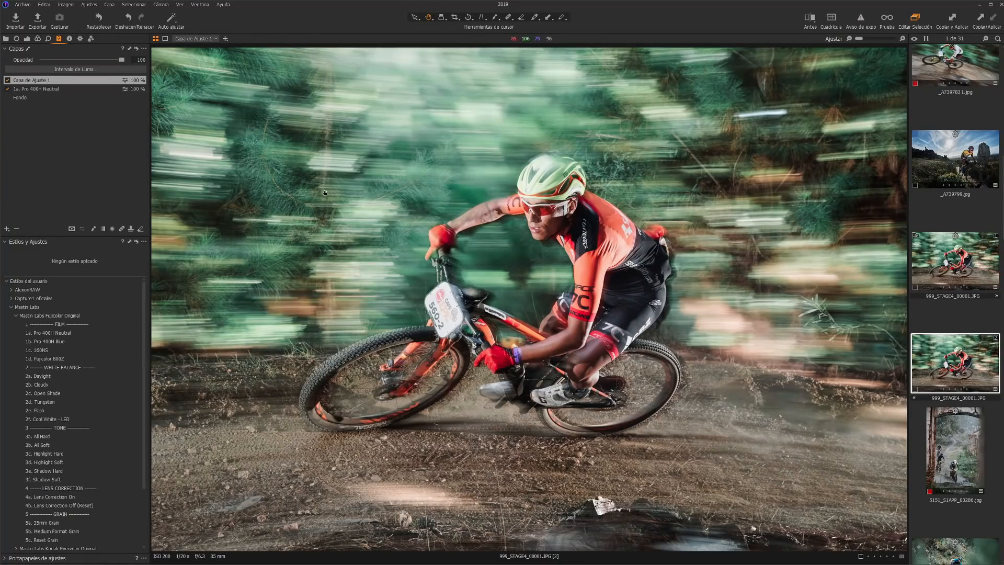
# Step: Crop the mountain-bike photo tighter on the rider by trimming it inward from both upper corners
pyautogui.press('c')
pyautogui.moveTo(152, 48); pyautogui.dragTo(173, 65)
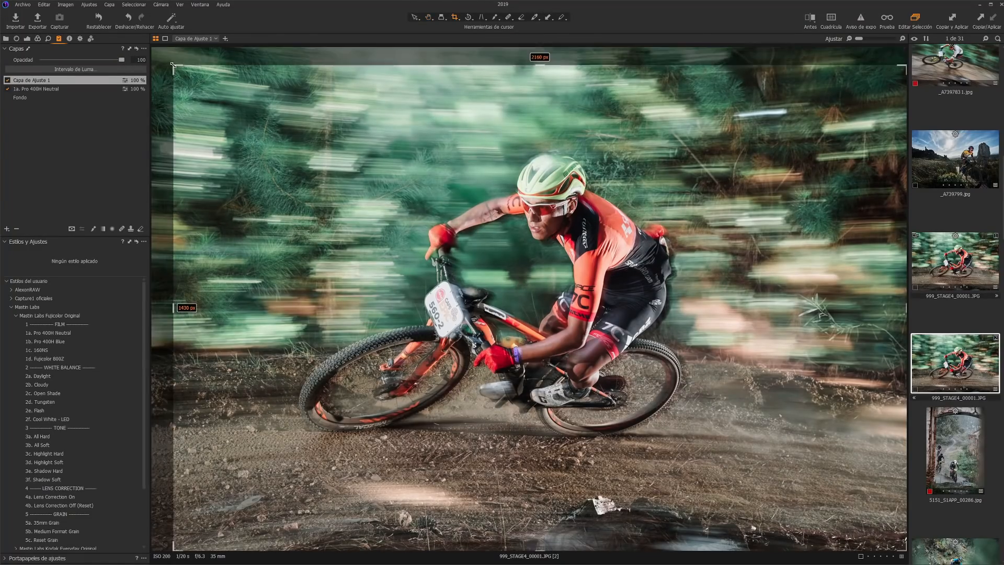
pyautogui.moveTo(907, 65); pyautogui.dragTo(831, 97)
pyautogui.press('h')
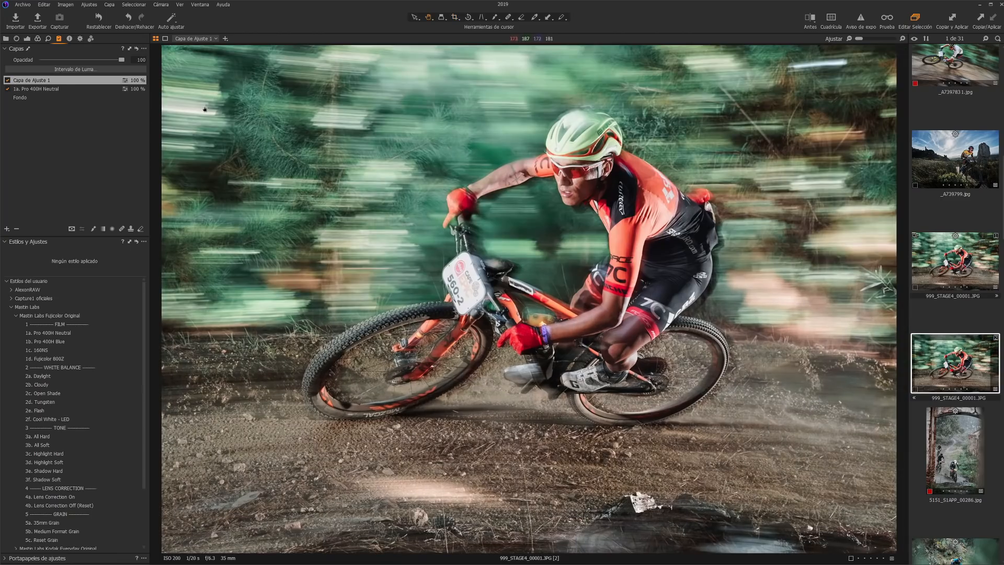
# Step: Lower the photo's highlights and set the RGB levels' black point to 16 and white point to 240
pyautogui.click(27, 38)
pyautogui.moveTo(80, 346); pyautogui.dragTo(59, 399)
pyautogui.scroll(-2, 72, 425)
pyautogui.moveTo(141, 435); pyautogui.dragTo(132, 435)
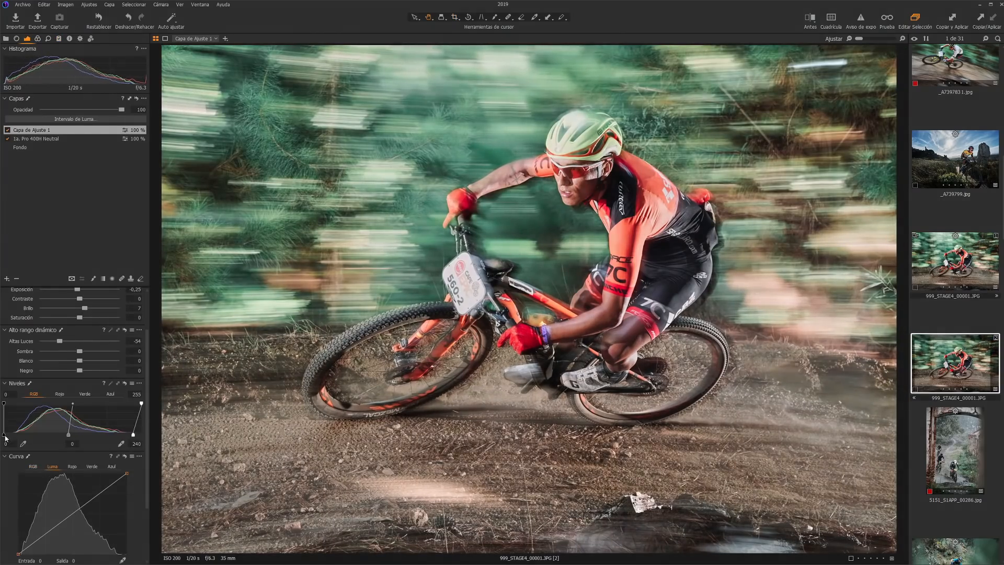
pyautogui.moveTo(4, 435); pyautogui.dragTo(12, 436)
# Step: Add shadow and highlight points to the luma curve and set the Natural Clarity to 33
pyautogui.scroll(-2, 16, 450)
pyautogui.click(42, 462)
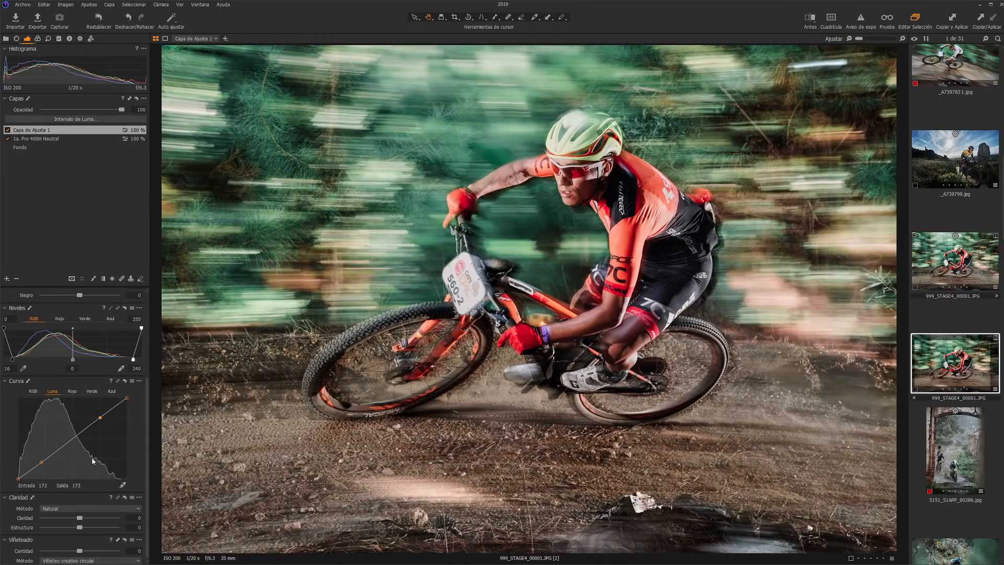
pyautogui.moveTo(79, 516); pyautogui.dragTo(94, 516)
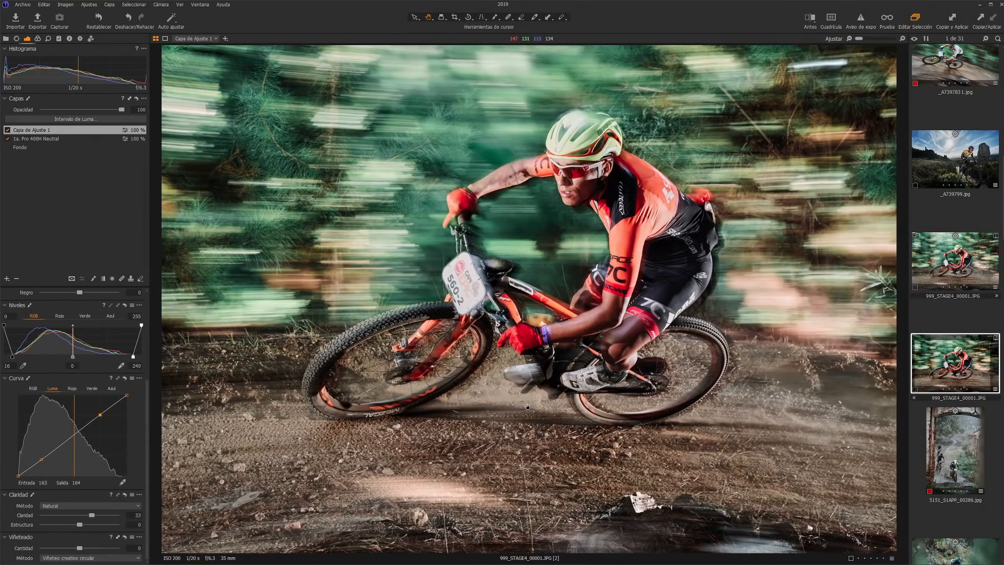
pyautogui.click(811, 20)
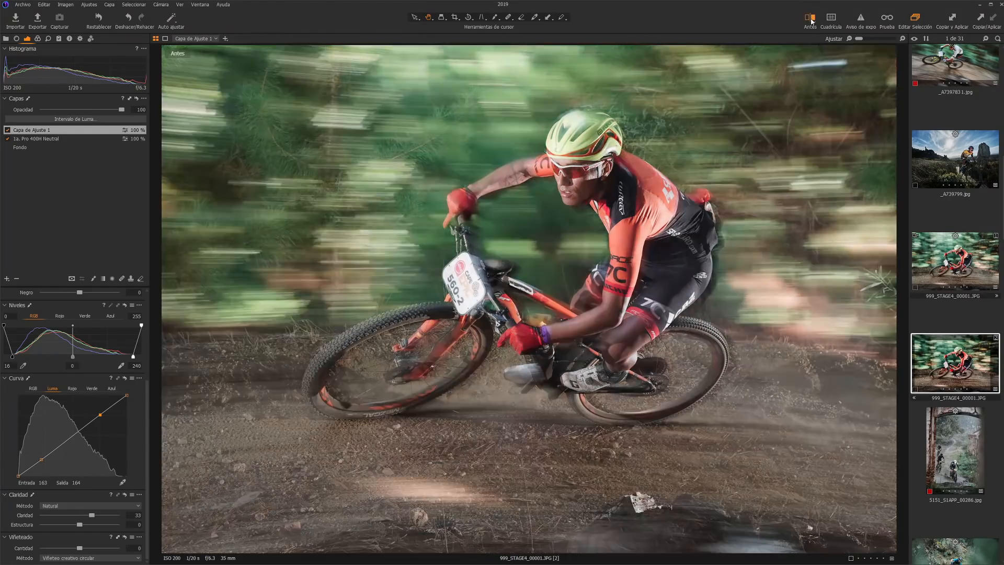
pyautogui.click(811, 21)
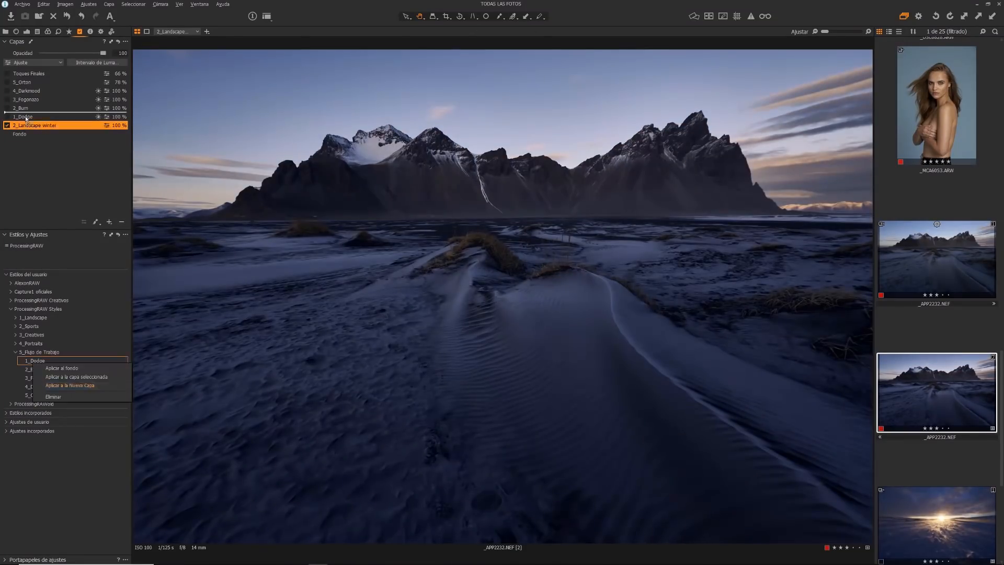
# Step: Enable the 1_Dodge and 2_Burn layers on the mountain landscape and check their grayscale masks
pyautogui.click(33, 117)
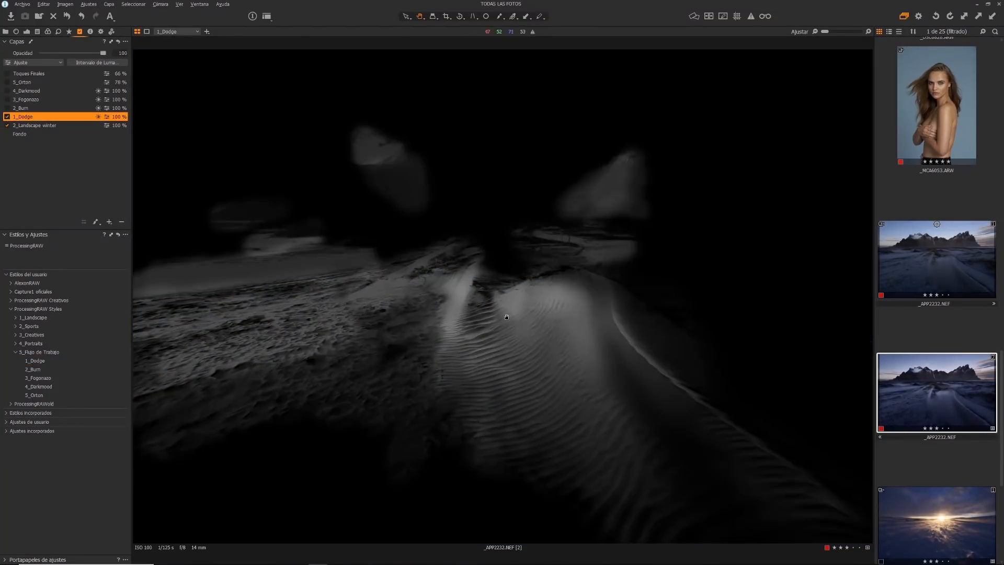
pyautogui.hotkey('alt', 'm')
pyautogui.click(7, 108)
pyautogui.hotkey('alt', 'm')
pyautogui.hotkey('alt', 'm')
# Step: Enable the 3_Fogonazo, 4_Darkmood and 5_Orton layers, checking the masks of the first two
pyautogui.click(7, 99)
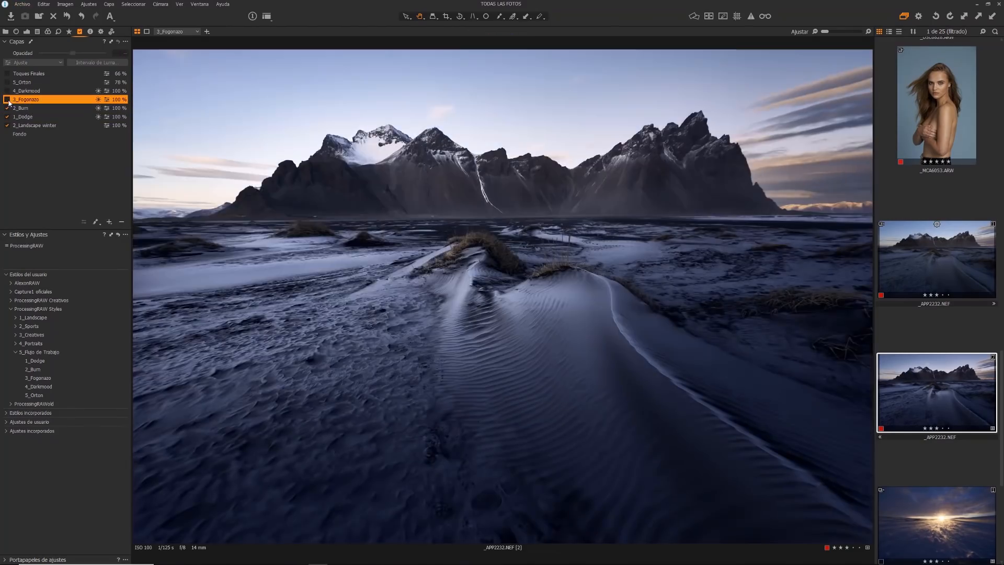
pyautogui.hotkey('alt', 'm')
pyautogui.hotkey('alt', 'm')
pyautogui.click(7, 91)
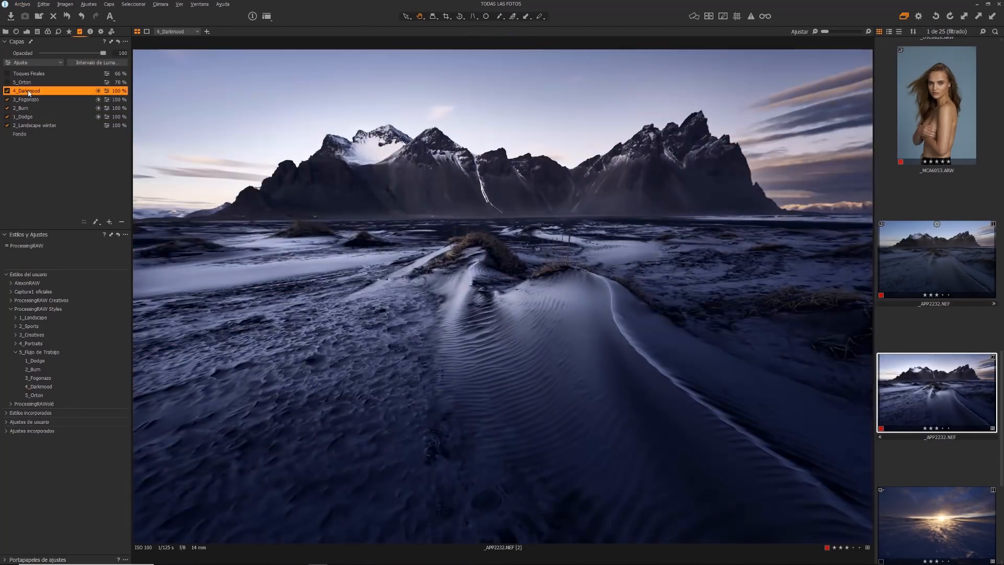
pyautogui.hotkey('alt', 'm')
pyautogui.hotkey('alt', 'm')
pyautogui.click(29, 83)
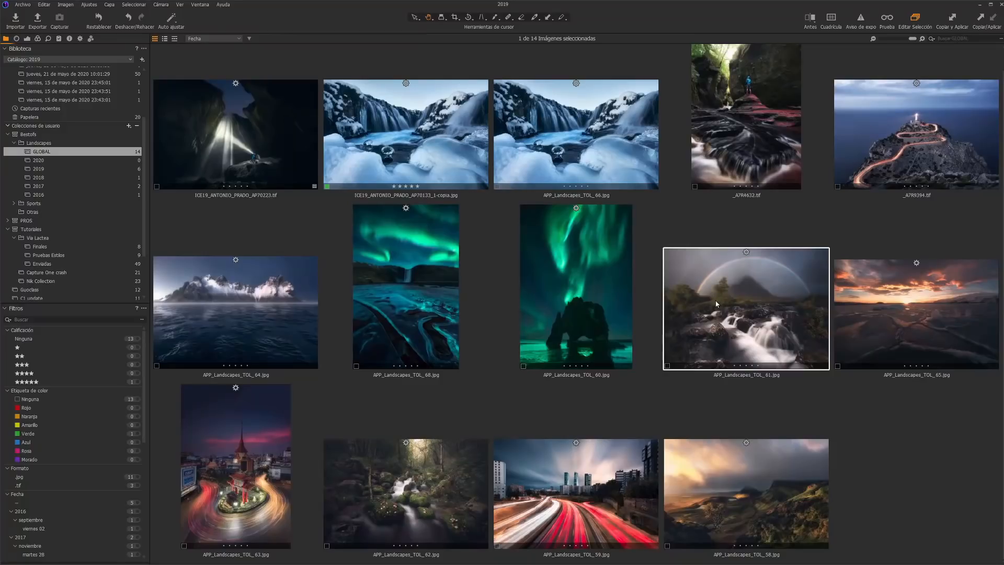
# Step: Send the rainbow and waterfall photo from the GLOBAL album to Color Efex Pro 4 for editing
pyautogui.rightClick(715, 309)
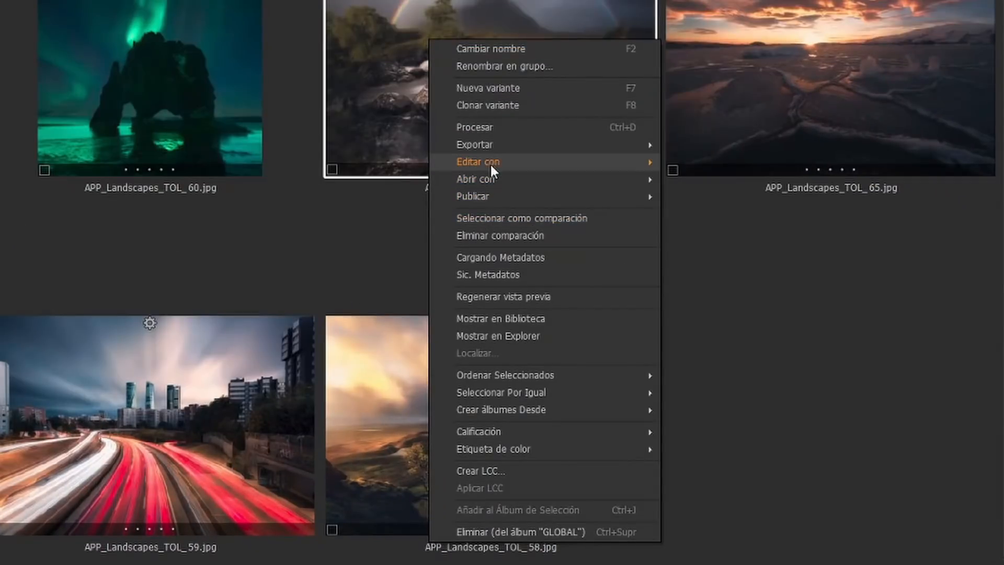
pyautogui.moveTo(491, 164)
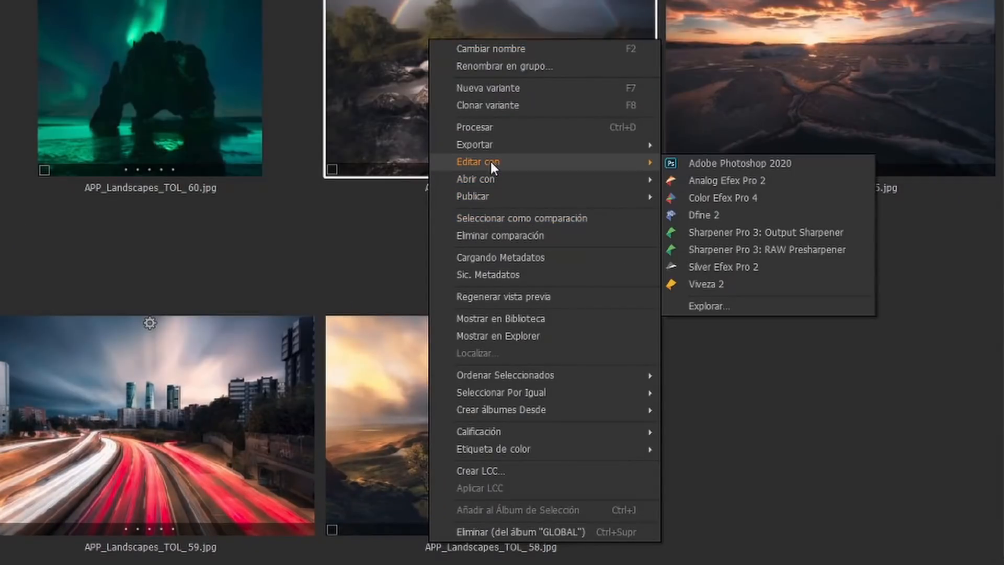
pyautogui.click(726, 196)
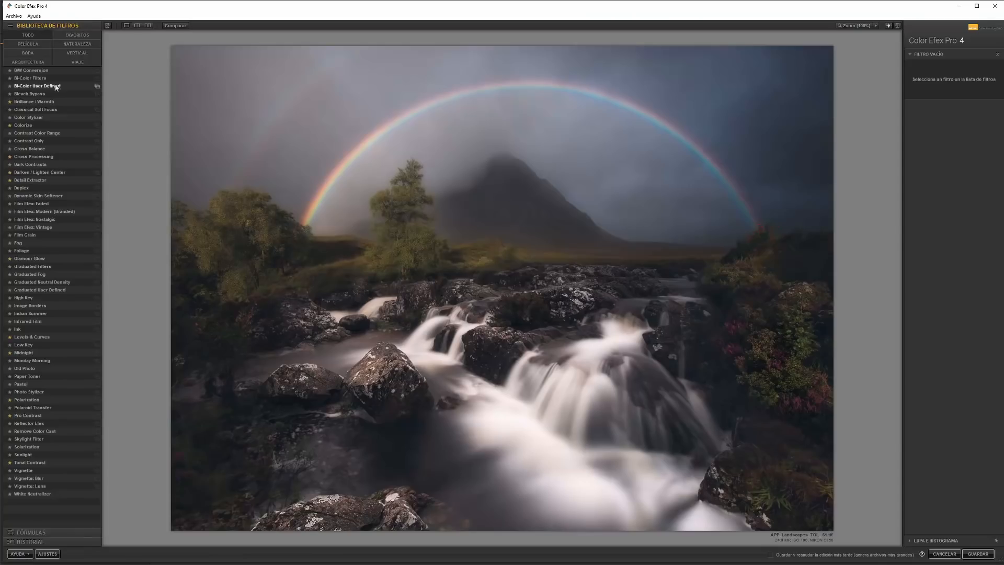
# Step: Apply the Pro Contrast filter to the whole photo and compare it with the original in split view
pyautogui.click(44, 415)
pyautogui.click(137, 25)
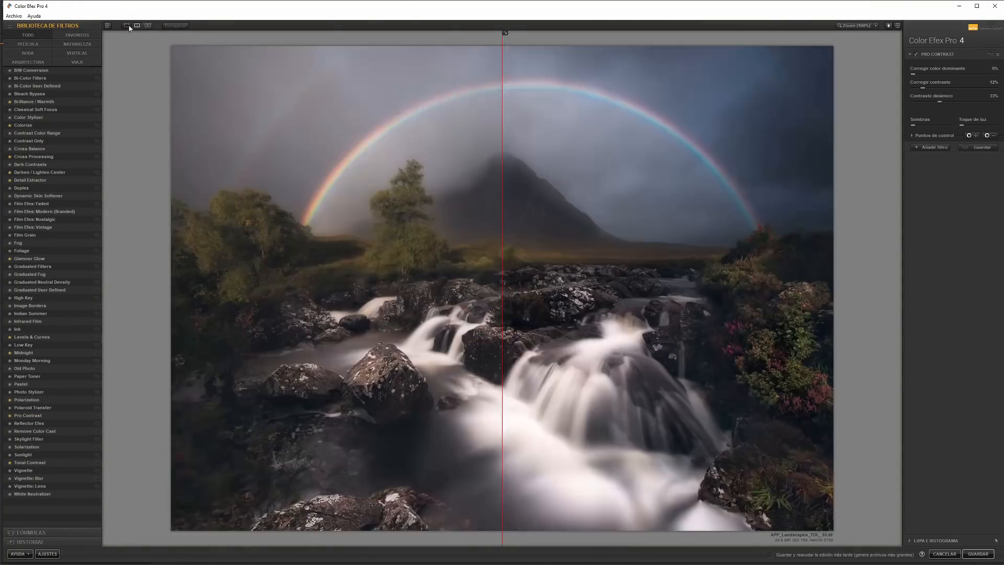
pyautogui.click(912, 136)
pyautogui.moveTo(504, 293); pyautogui.dragTo(170, 302)
# Step: Add a Tonal Contrast filter with highlights, midtones and shadows at 10% and saturation at 0%
pyautogui.click(931, 197)
pyautogui.click(30, 462)
pyautogui.moveTo(964, 87); pyautogui.dragTo(957, 86)
pyautogui.moveTo(975, 100); pyautogui.dragTo(958, 100)
pyautogui.moveTo(964, 113); pyautogui.dragTo(953, 127)
# Step: Place positive Tonal Contrast control points across the foreground rocks and the waterfall
pyautogui.click(969, 176)
pyautogui.click(389, 477)
pyautogui.click(912, 176)
pyautogui.moveTo(554, 411); pyautogui.dragTo(514, 342)
# Step: Place negative Tonal Contrast control points over the mountain and the sky around the rainbow
pyautogui.click(987, 176)
pyautogui.click(621, 193)
pyautogui.click(541, 216)
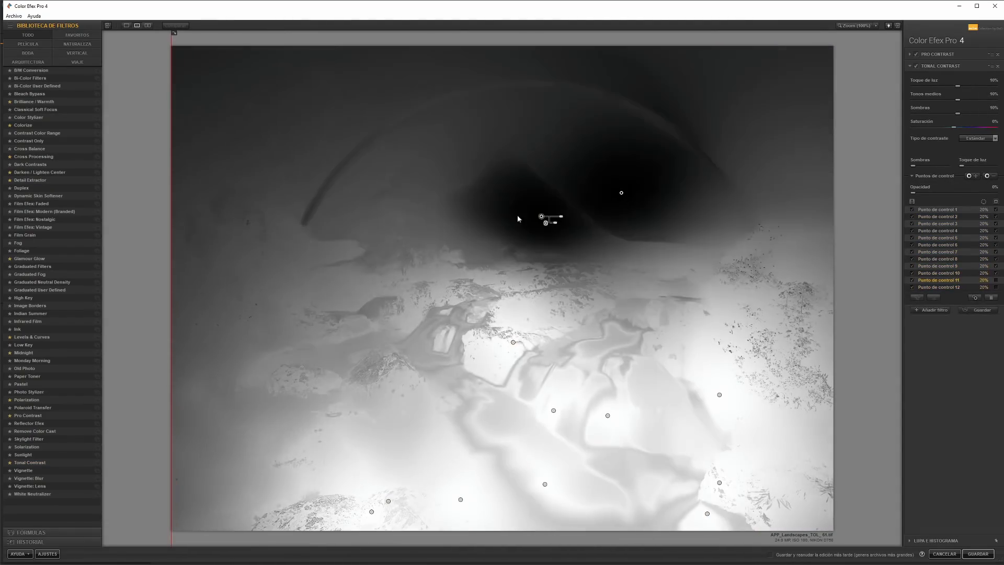
pyautogui.click(349, 198)
pyautogui.click(306, 162)
# Step: Add Tonal Contrast control points on the waterfall and the flowering bush, and hide the mask preview
pyautogui.click(652, 391)
pyautogui.click(749, 355)
pyautogui.click(995, 202)
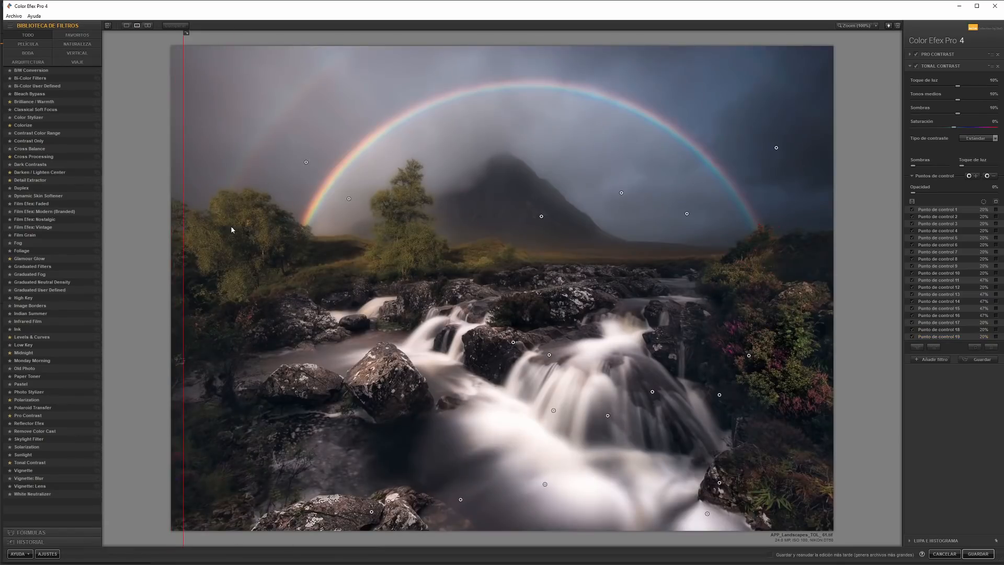
# Step: Add a Brilliance / Warmth filter with saturation at 55% and place control points along the rainbow
pyautogui.click(34, 102)
pyautogui.moveTo(954, 98); pyautogui.dragTo(976, 97)
pyautogui.click(912, 163)
pyautogui.click(995, 171)
pyautogui.moveTo(318, 198); pyautogui.dragTo(627, 106)
pyautogui.moveTo(403, 120); pyautogui.dragTo(397, 162)
# Step: Place negative Brilliance / Warmth control points in the sky and over the mountain beneath the rainbow
pyautogui.click(987, 137)
pyautogui.click(361, 178)
pyautogui.moveTo(397, 161); pyautogui.dragTo(594, 174)
pyautogui.moveTo(595, 175); pyautogui.dragTo(594, 146)
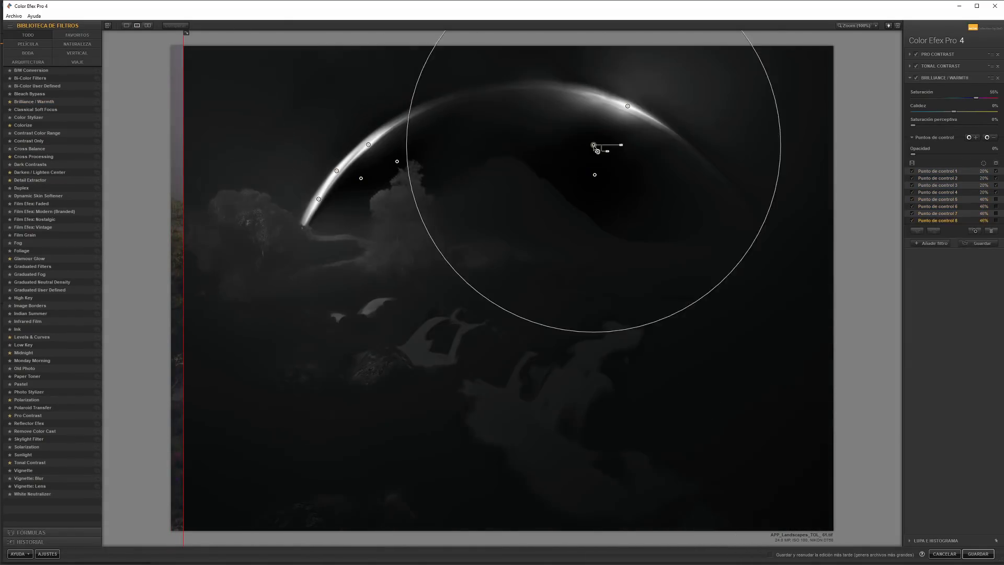
# Step: Refine the rainbow selection with more control points along the arc and sky, and set the saturation to 26%
pyautogui.moveTo(628, 106); pyautogui.dragTo(708, 163)
pyautogui.moveTo(595, 146); pyautogui.dragTo(728, 148)
pyautogui.moveTo(627, 106); pyautogui.dragTo(473, 93)
pyautogui.moveTo(361, 178); pyautogui.dragTo(353, 213)
pyautogui.click(996, 163)
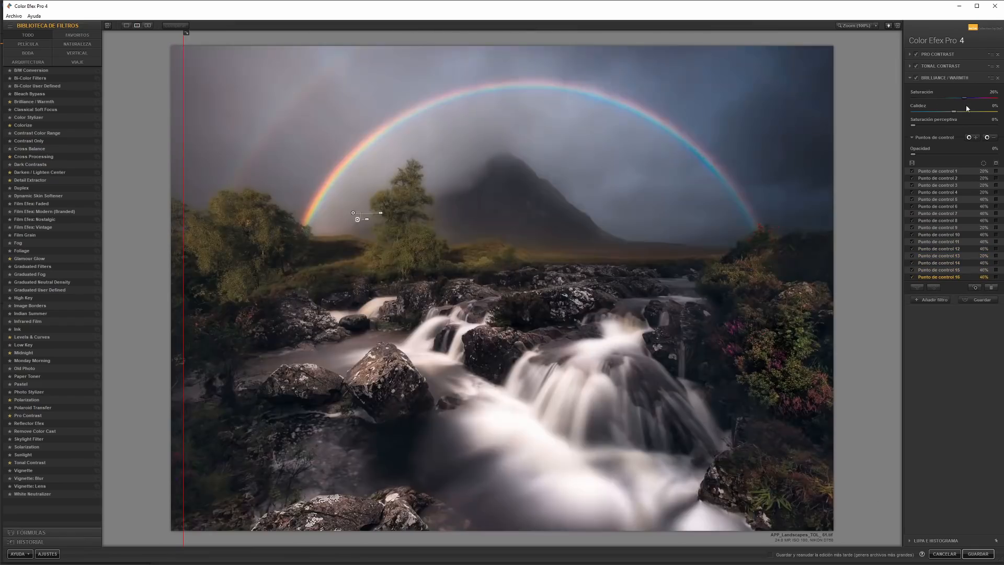
pyautogui.click(916, 77)
pyautogui.click(916, 77)
pyautogui.moveTo(184, 183)
pyautogui.mouseDown()
pyautogui.moveTo(246, 183)
pyautogui.moveTo(175, 183)
pyautogui.mouseUp()
# Step: Add a Glamour Glow filter from the favorites and toggle it to check its effect
pyautogui.click(931, 300)
pyautogui.click(77, 35)
pyautogui.click(29, 109)
pyautogui.click(916, 89)
pyautogui.click(917, 89)
# Step: Place negative Glamour Glow control points on the foreground rocks and the large central rock while viewing the mask
pyautogui.click(987, 171)
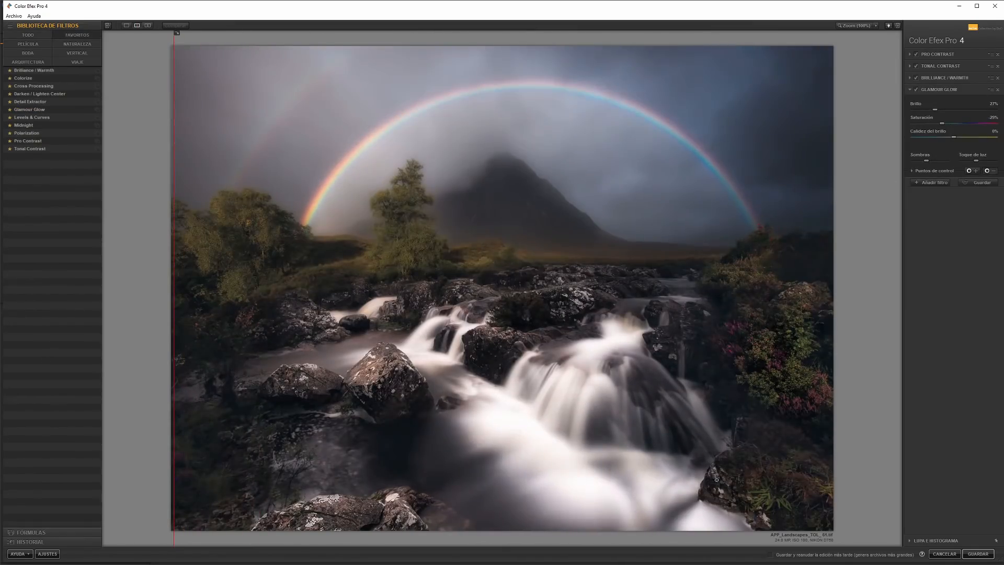
pyautogui.click(724, 492)
pyautogui.click(912, 171)
pyautogui.click(996, 204)
pyautogui.moveTo(724, 492); pyautogui.dragTo(393, 514)
pyautogui.click(996, 211)
pyautogui.moveTo(390, 369); pyautogui.dragTo(402, 379)
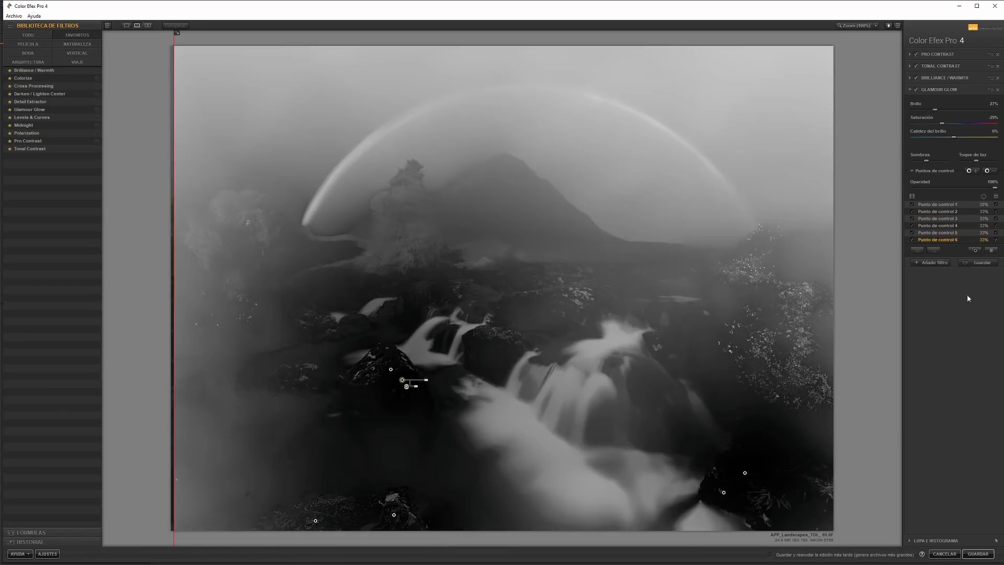
# Step: Spread positive Glamour Glow control points over the water, sky and vegetation, and hide the masks
pyautogui.click(972, 171)
pyautogui.click(477, 473)
pyautogui.moveTo(476, 473); pyautogui.dragTo(533, 446)
pyautogui.moveTo(409, 450); pyautogui.dragTo(293, 124)
pyautogui.moveTo(294, 123); pyautogui.dragTo(753, 309)
pyautogui.click(996, 196)
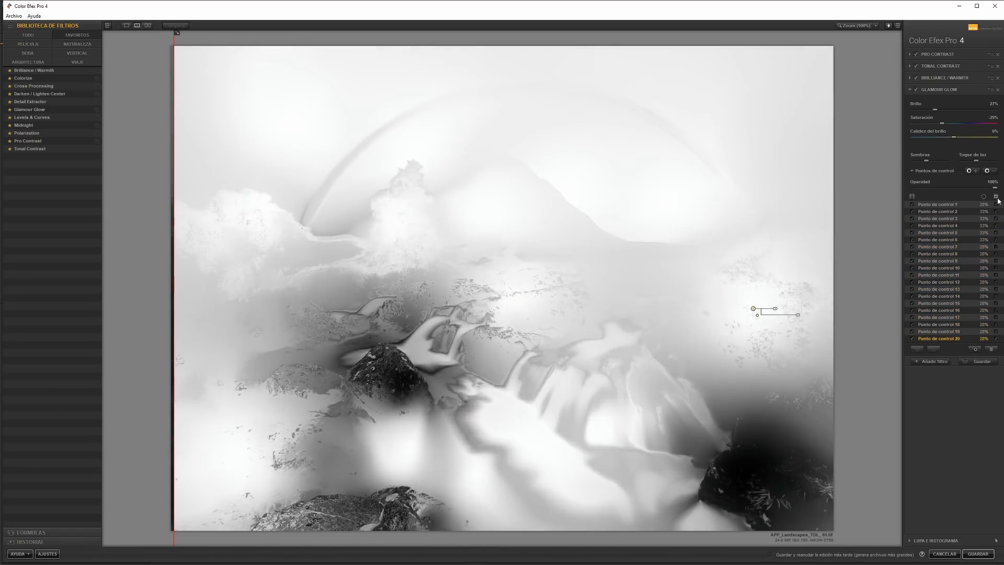
pyautogui.click(996, 196)
pyautogui.click(916, 89)
pyautogui.click(916, 90)
# Step: Add a Cross Processing filter with a C41 to E6 method at 33% intensity and save the edited photo
pyautogui.click(931, 361)
pyautogui.click(34, 86)
pyautogui.click(995, 119)
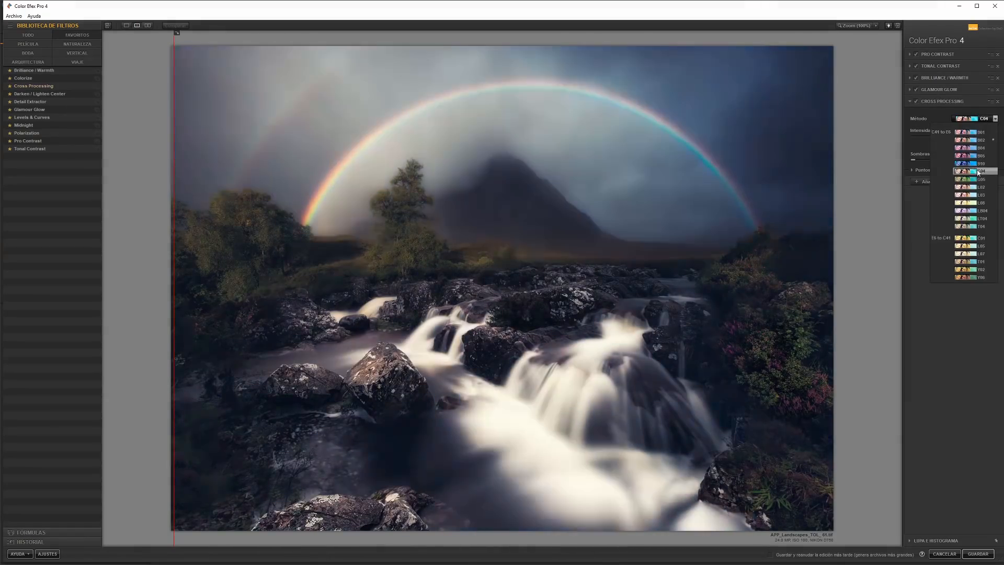
pyautogui.click(977, 189)
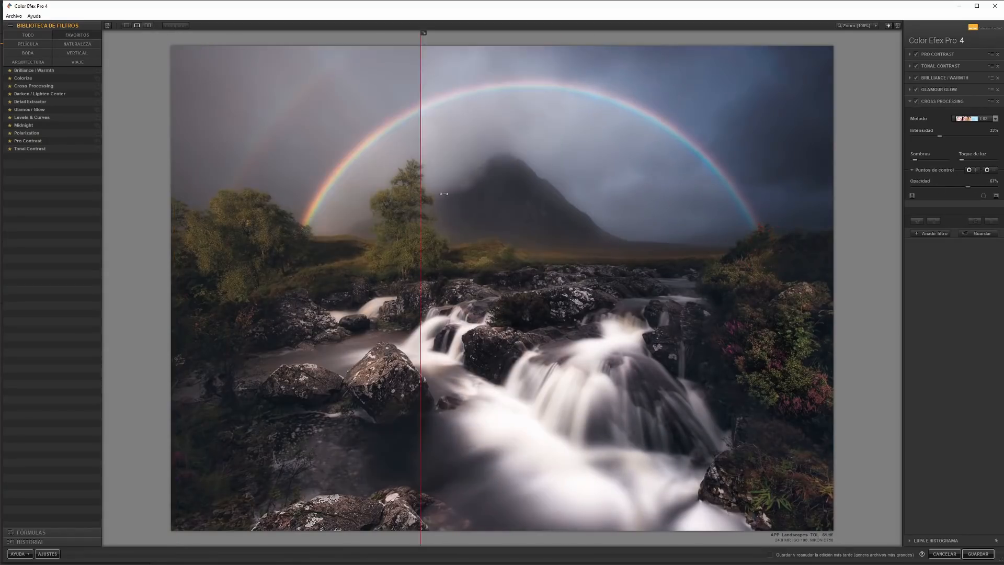
pyautogui.click(978, 554)
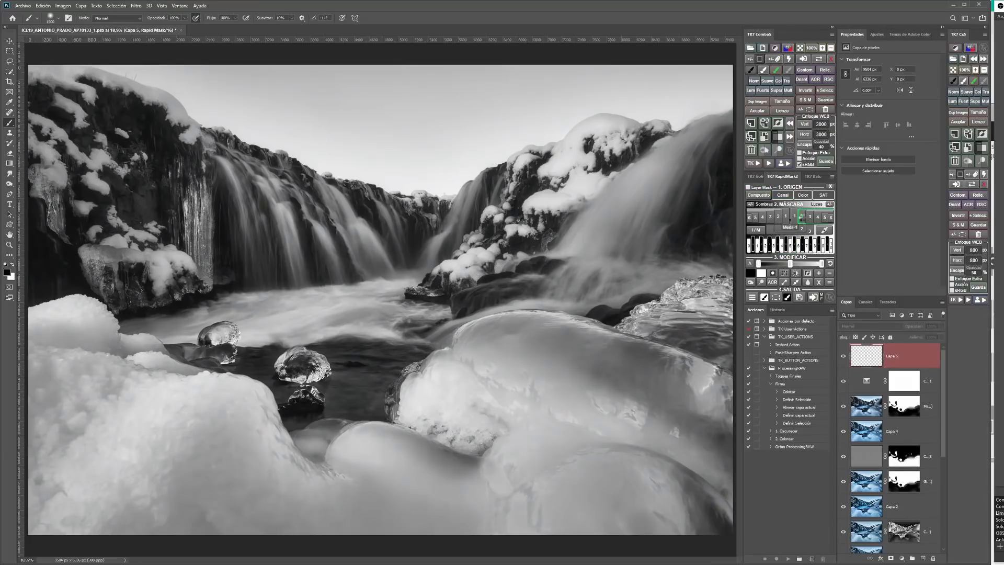
# Step: Preview lights and shadows luminosity masks of the icy waterfall photo with TK7 RapidMask2 in Photoshop
pyautogui.click(801, 217)
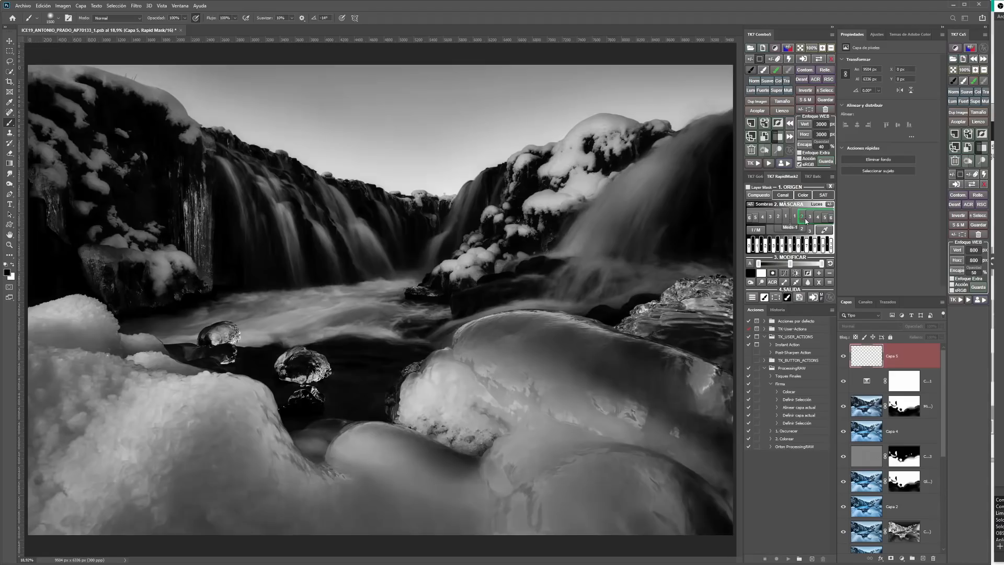
pyautogui.click(771, 219)
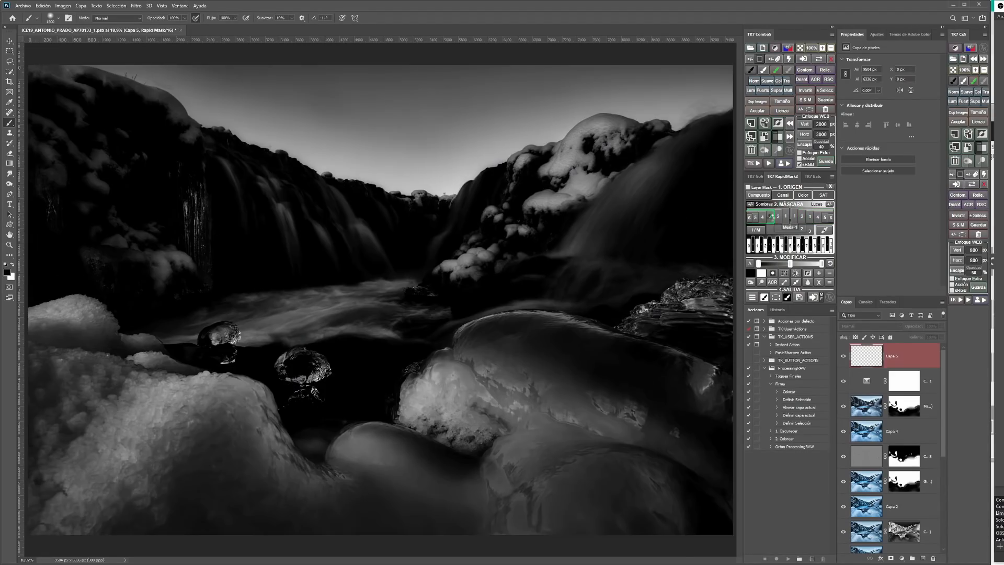
pyautogui.click(778, 220)
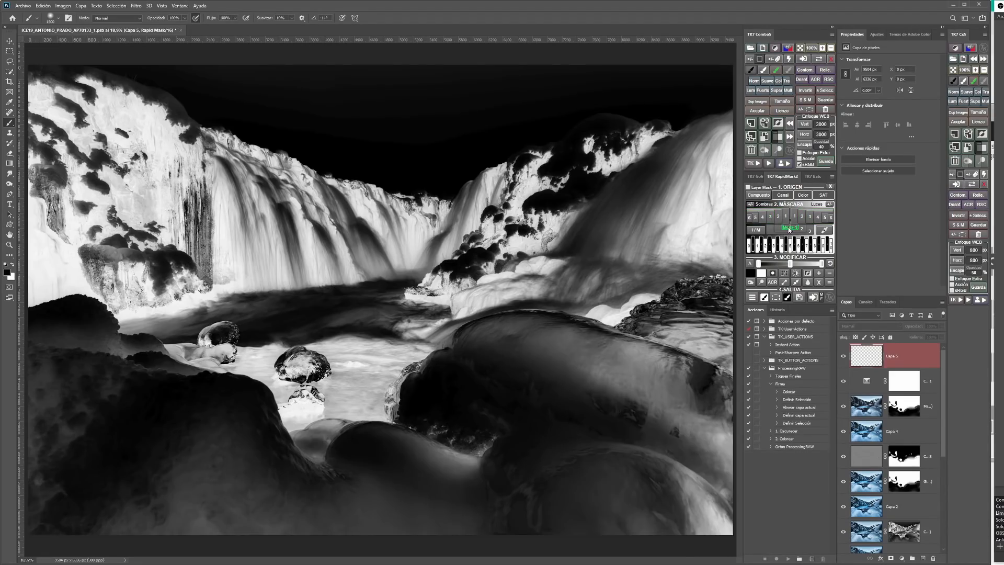
# Step: Preview the midtones mask and examine the color choices available as the mask source
pyautogui.click(789, 229)
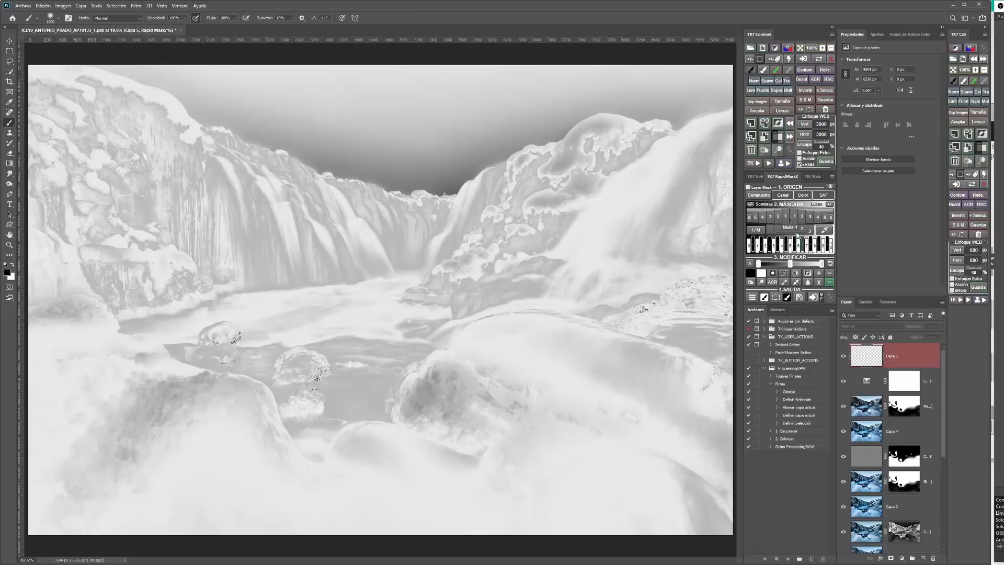
pyautogui.click(804, 189)
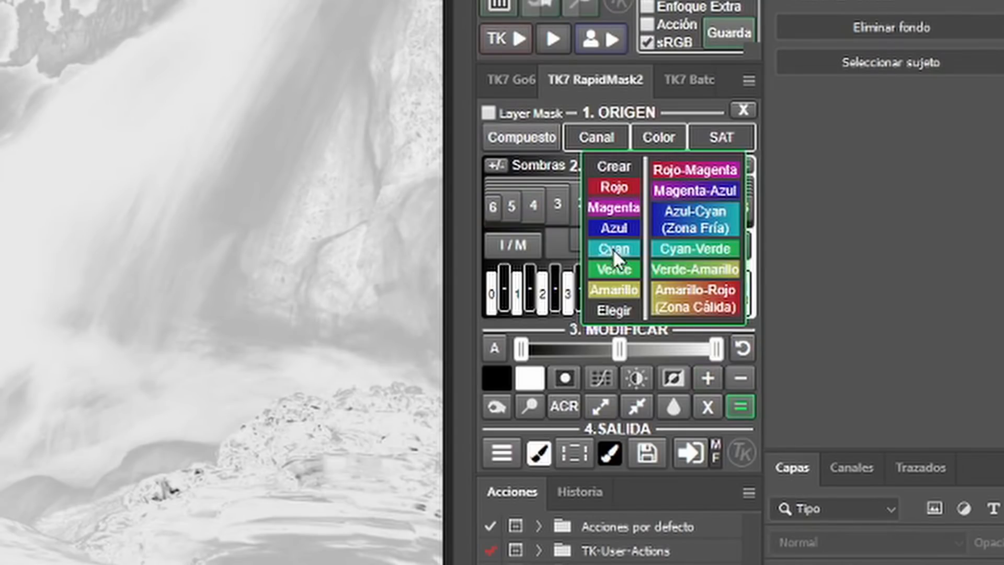
pyautogui.click(614, 187)
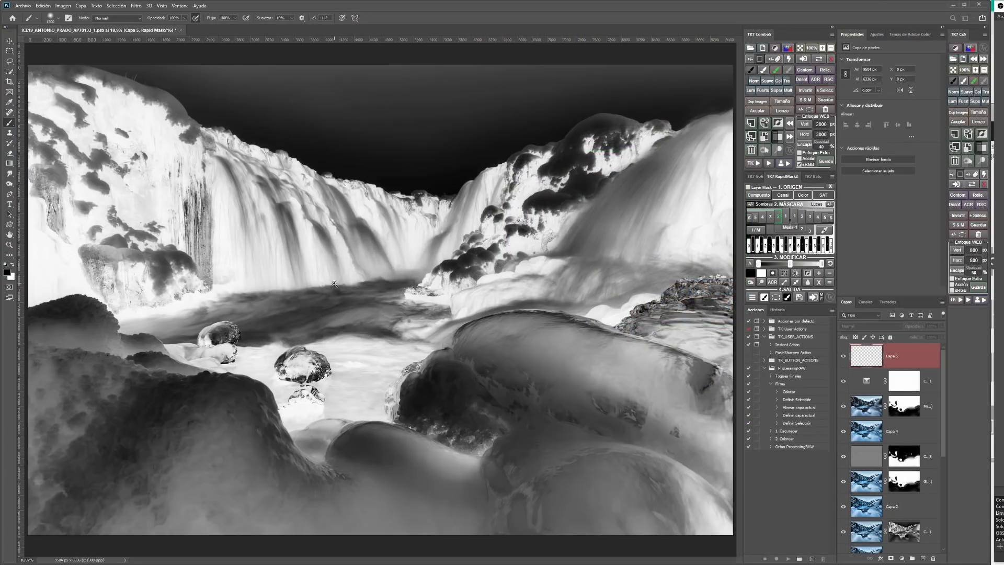
# Step: Examine the shadows mask up close across the river, ice-covered rocks and their edges
pyautogui.moveTo(334, 283); pyautogui.dragTo(389, 288)
pyautogui.moveTo(473, 403); pyautogui.dragTo(334, 289)
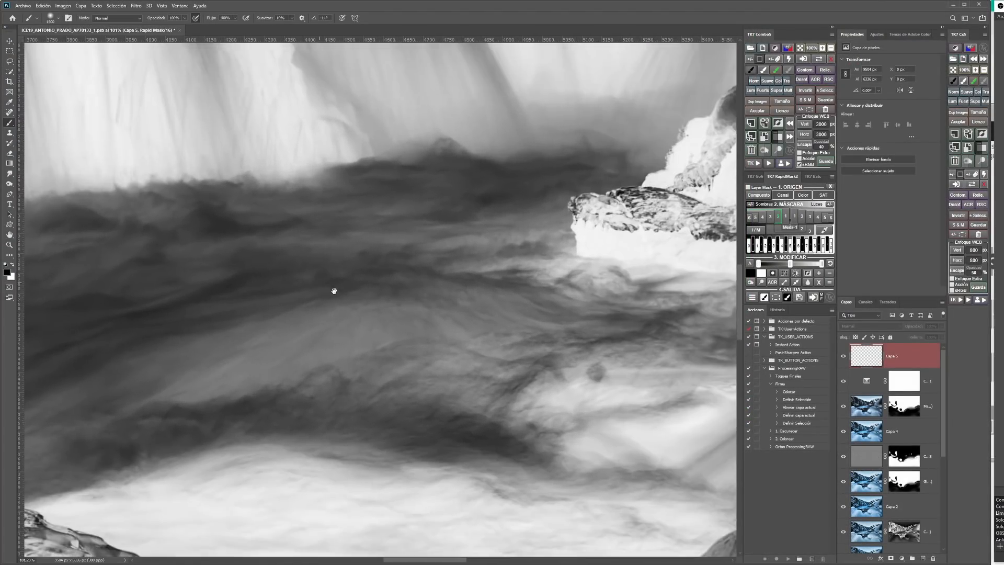
pyautogui.moveTo(487, 323); pyautogui.dragTo(286, 252)
pyautogui.moveTo(446, 319)
pyautogui.mouseDown()
pyautogui.moveTo(415, 301)
pyautogui.moveTo(327, 201)
pyautogui.mouseUp()
pyautogui.moveTo(428, 244); pyautogui.dragTo(423, 218)
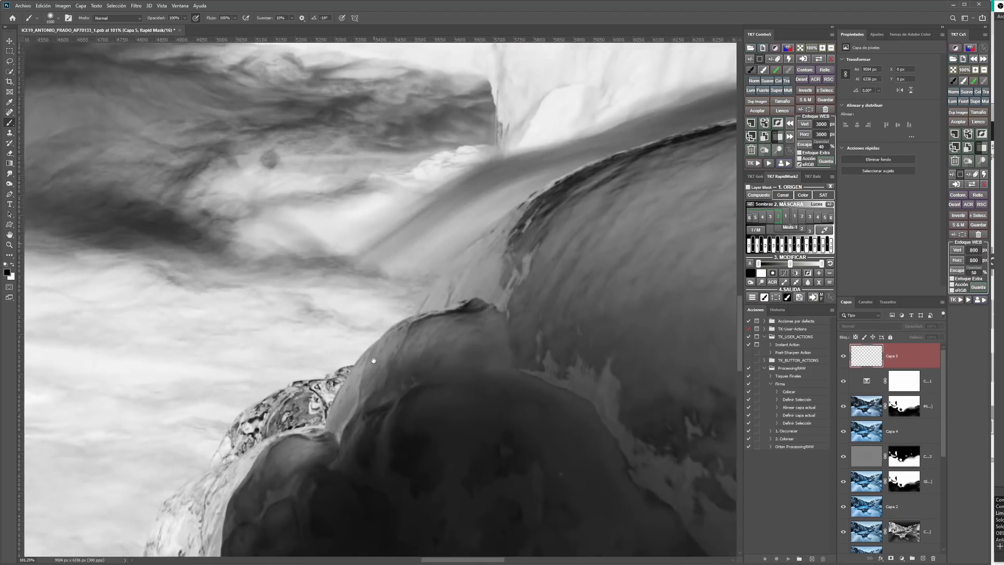
pyautogui.moveTo(372, 359); pyautogui.dragTo(456, 220)
pyautogui.moveTo(287, 424); pyautogui.dragTo(401, 263)
pyautogui.moveTo(311, 334); pyautogui.dragTo(596, 296)
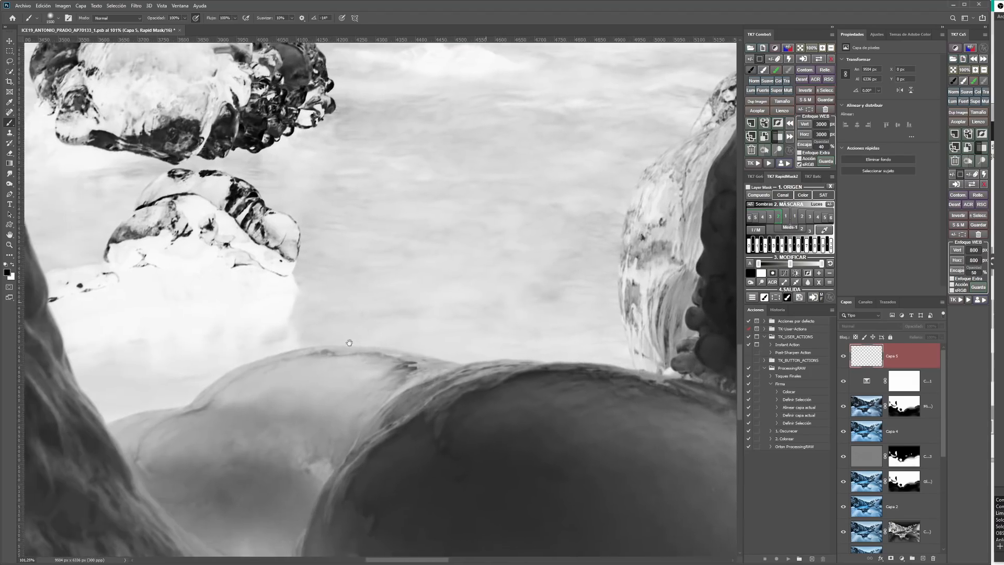
pyautogui.moveTo(366, 329); pyautogui.dragTo(499, 273)
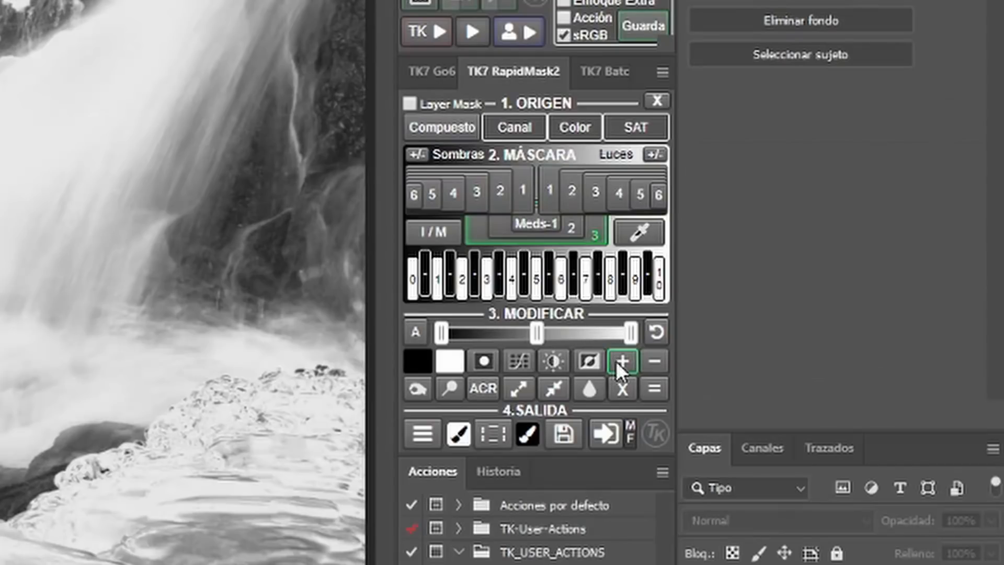
# Step: Combine the current luminosity mask with the shadows-4 mask using the add operation and calculate the result
pyautogui.click(622, 361)
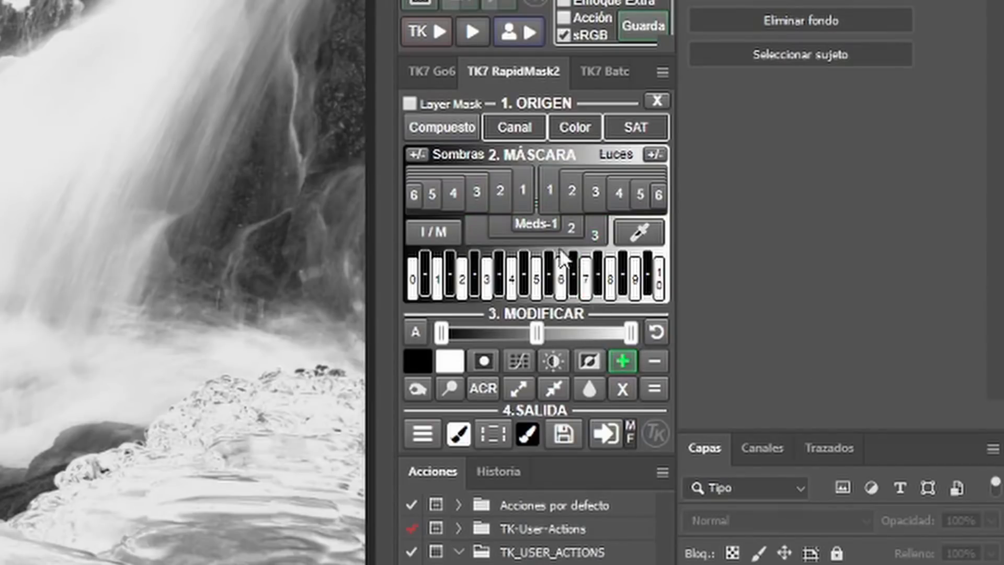
pyautogui.click(455, 198)
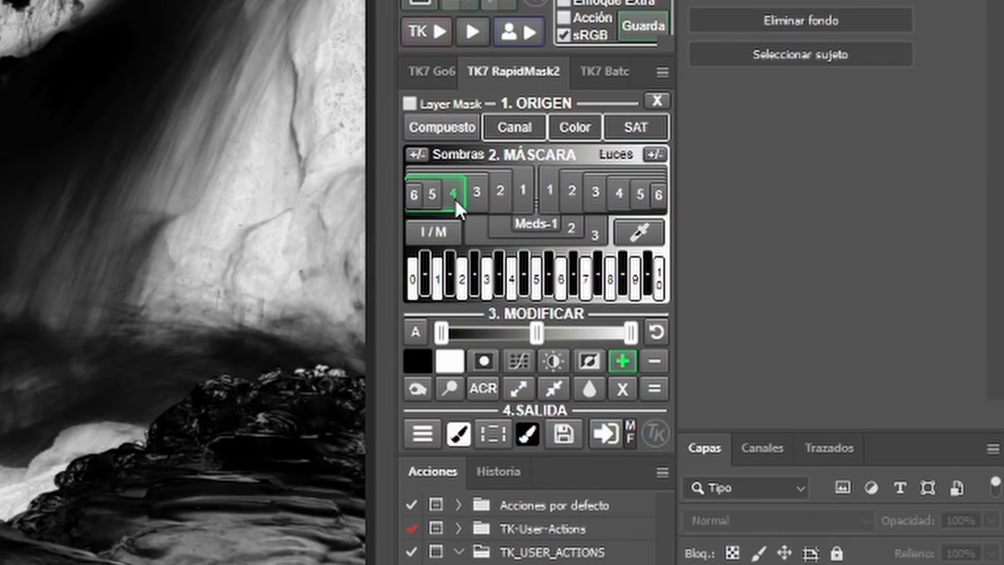
pyautogui.click(658, 387)
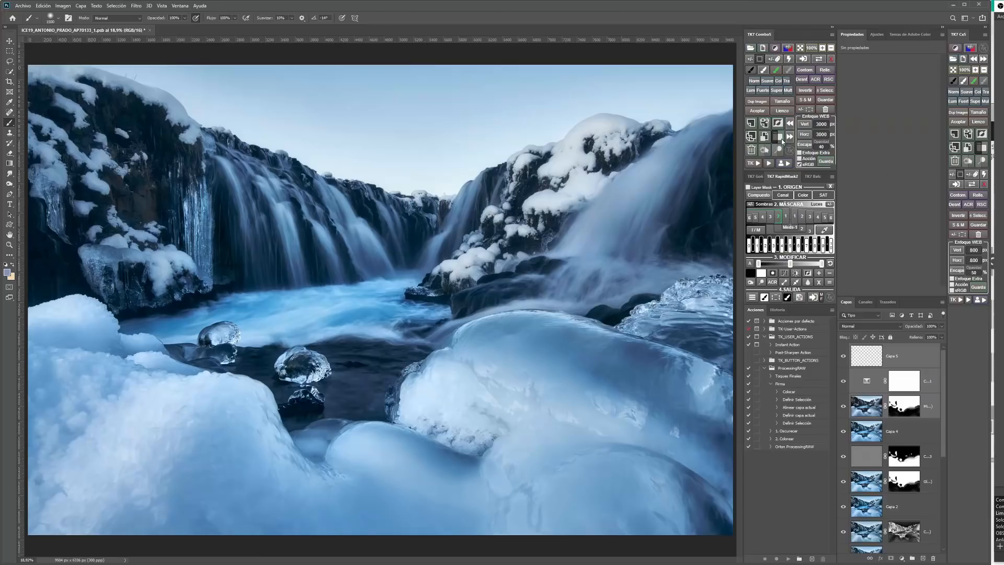
# Step: Group the upper layers with a white layer mask and paint black on it over the foreground snow and ice
pyautogui.click(781, 137)
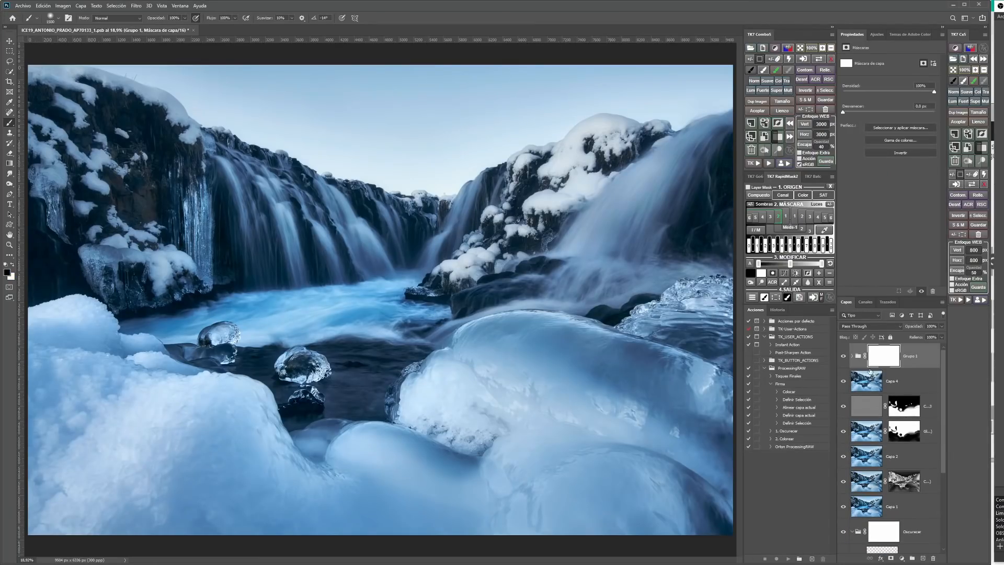
pyautogui.keyDown('alt'); pyautogui.click(882, 363); pyautogui.keyUp('alt')
pyautogui.moveTo(674, 355)
pyautogui.mouseDown()
pyautogui.moveTo(644, 361)
pyautogui.moveTo(677, 371)
pyautogui.moveTo(532, 400)
pyautogui.moveTo(668, 462)
pyautogui.moveTo(665, 512)
pyautogui.moveTo(708, 395)
pyautogui.moveTo(430, 511)
pyautogui.moveTo(104, 521)
pyautogui.moveTo(38, 469)
pyautogui.moveTo(346, 448)
pyautogui.mouseUp()
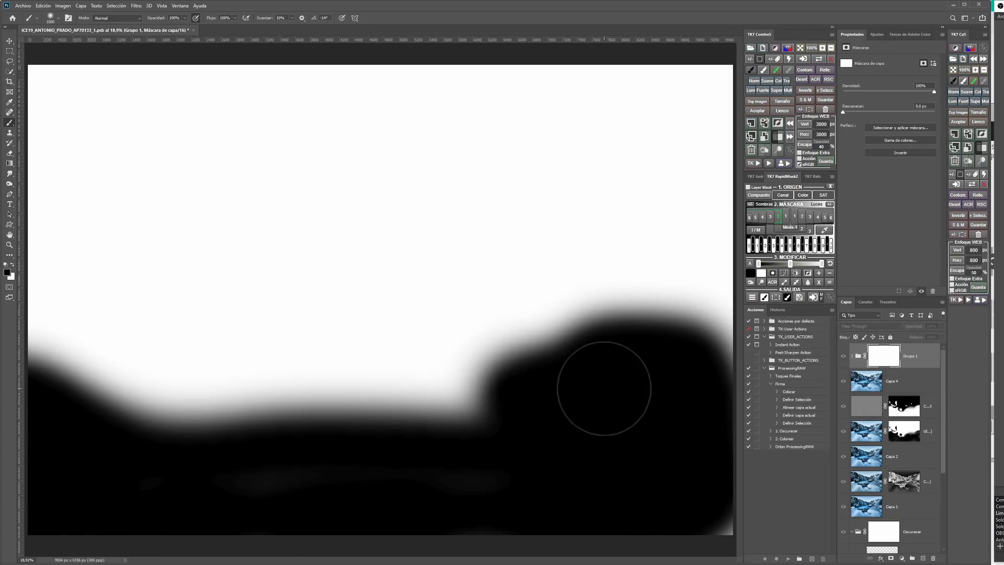
pyautogui.keyDown('alt'); pyautogui.click(882, 361); pyautogui.keyUp('alt')
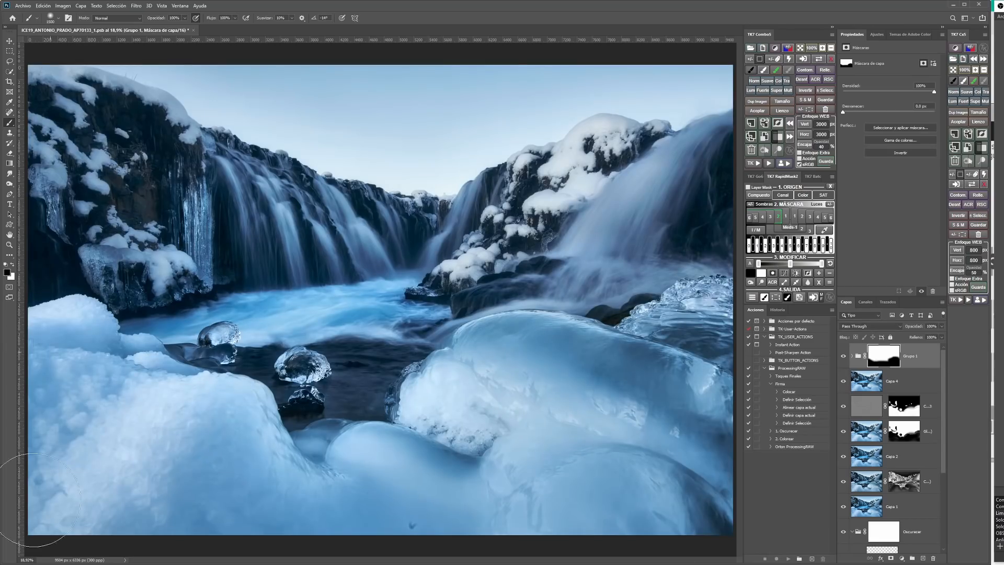
# Step: Compare the photo with the painted group mask and expand the group to inspect the layers inside it
pyautogui.keyDown('alt'); pyautogui.click(882, 360); pyautogui.keyUp('alt')
pyautogui.keyDown('alt'); pyautogui.click(882, 361); pyautogui.keyUp('alt')
pyautogui.keyDown('alt'); pyautogui.click(882, 361); pyautogui.keyUp('alt')
pyautogui.click(852, 357)
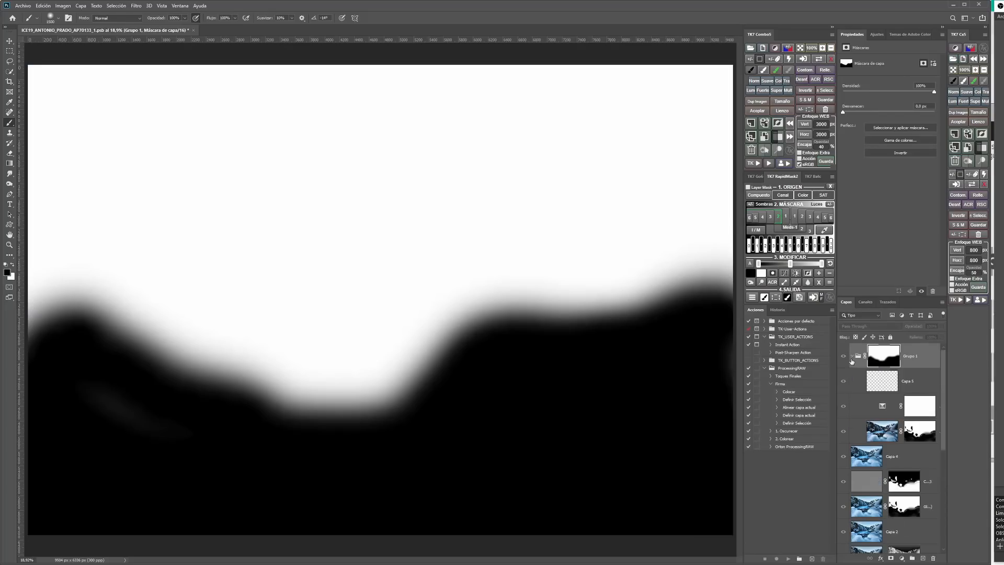